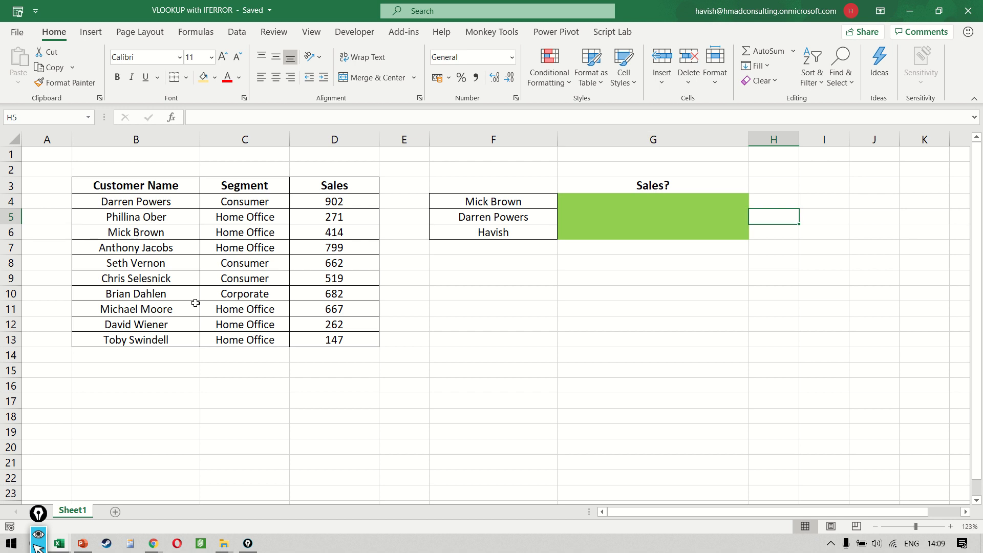
key(Left)
key(Left)
key(Down)
key(Down)
key(Up)
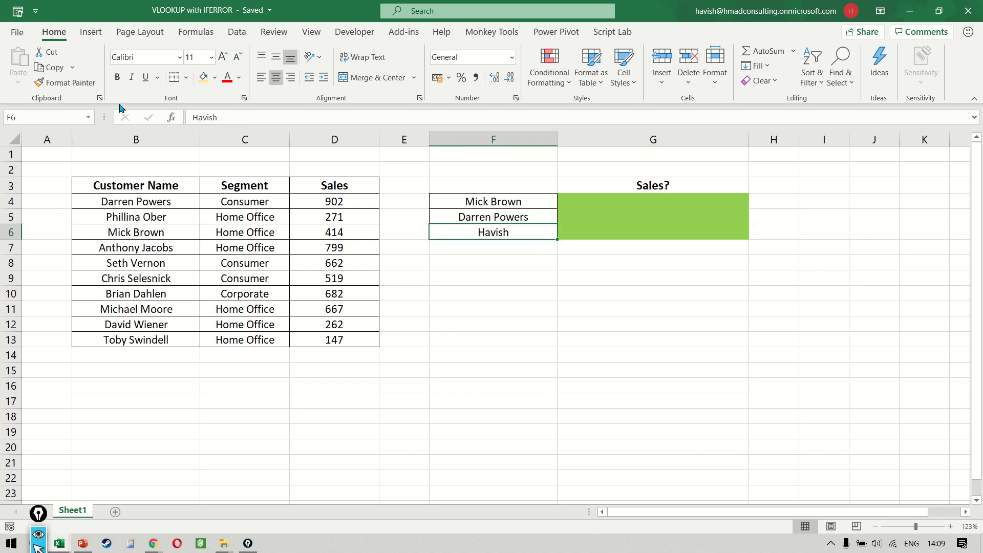
click(114, 132)
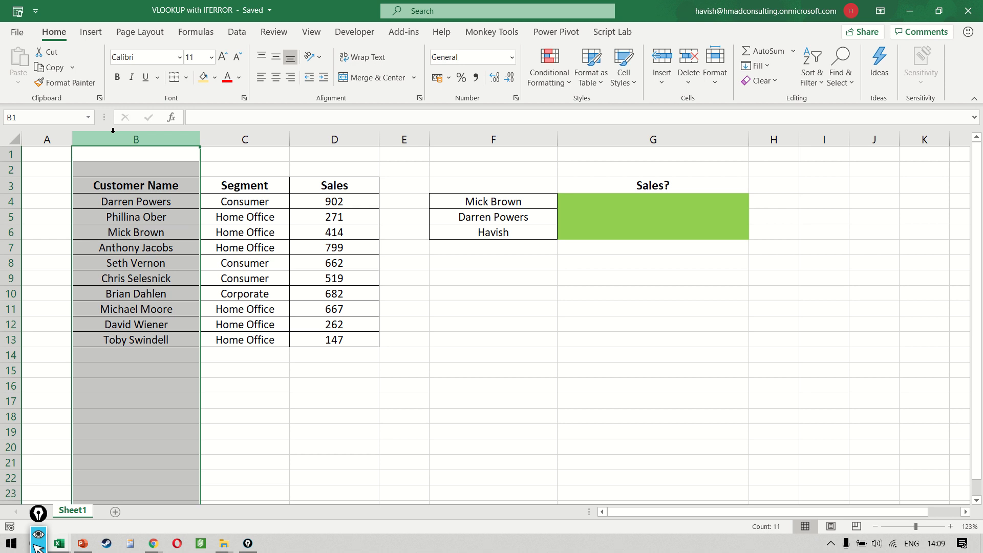
Enter =VLOOKUP(F4, B:D, 3, FALSE) in G4 and fill the formula down to G6.
click(718, 199)
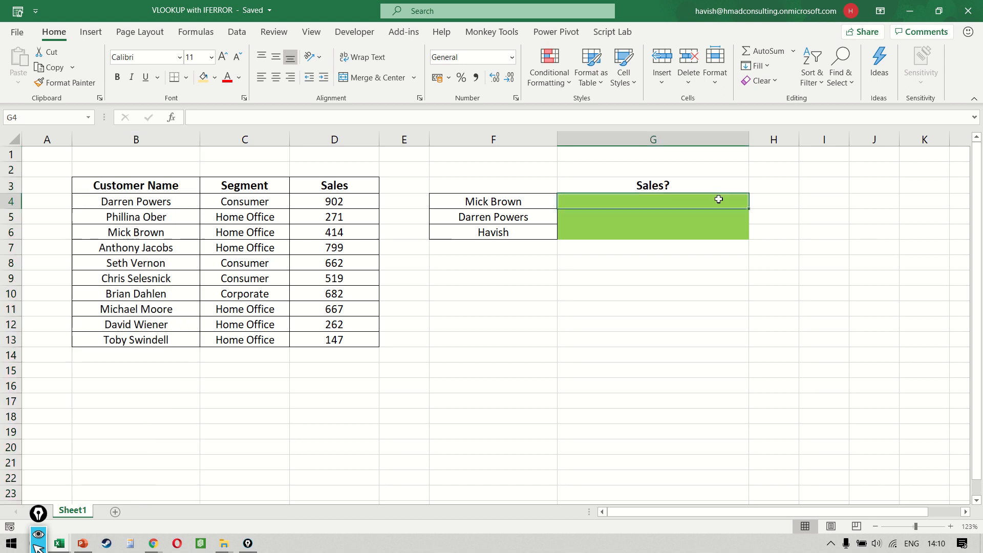
text(hAVISH=vl)
key(Tab)
text(F4,)
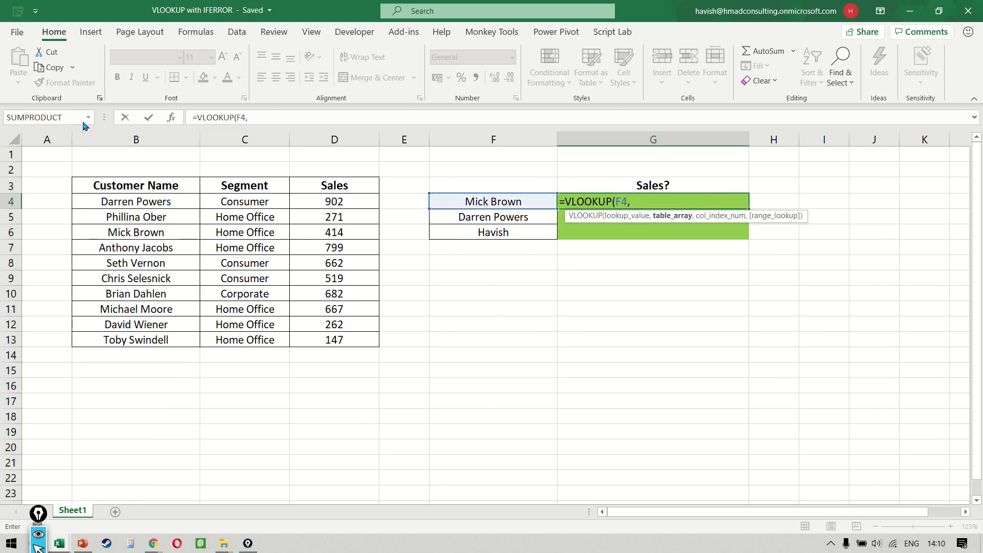
drag(136, 139, 357, 135)
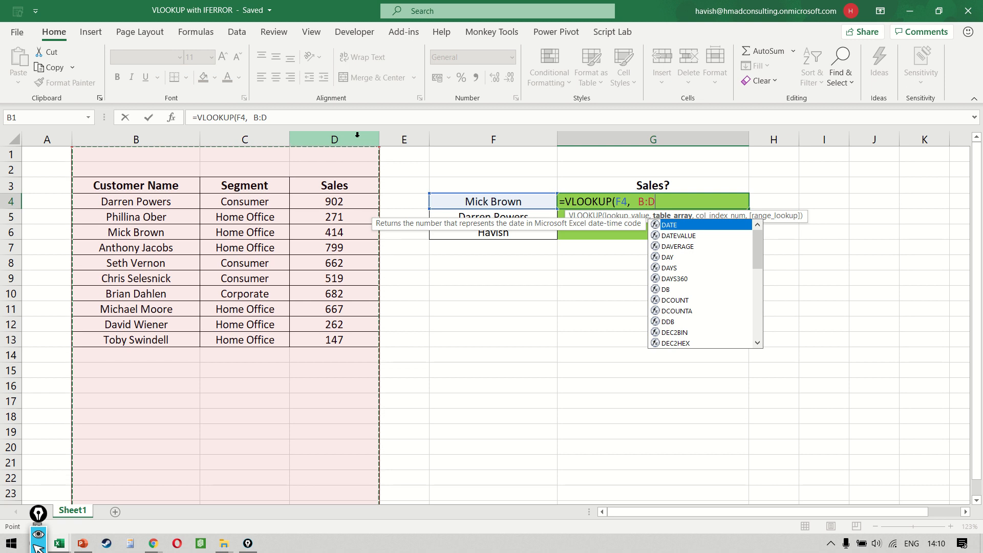
text(,)
text(3,)
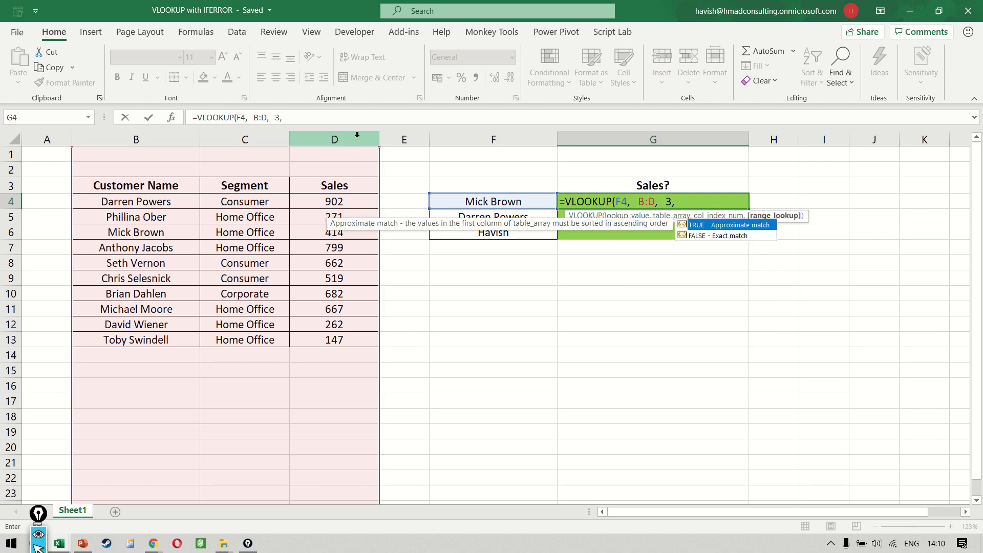
text( false))
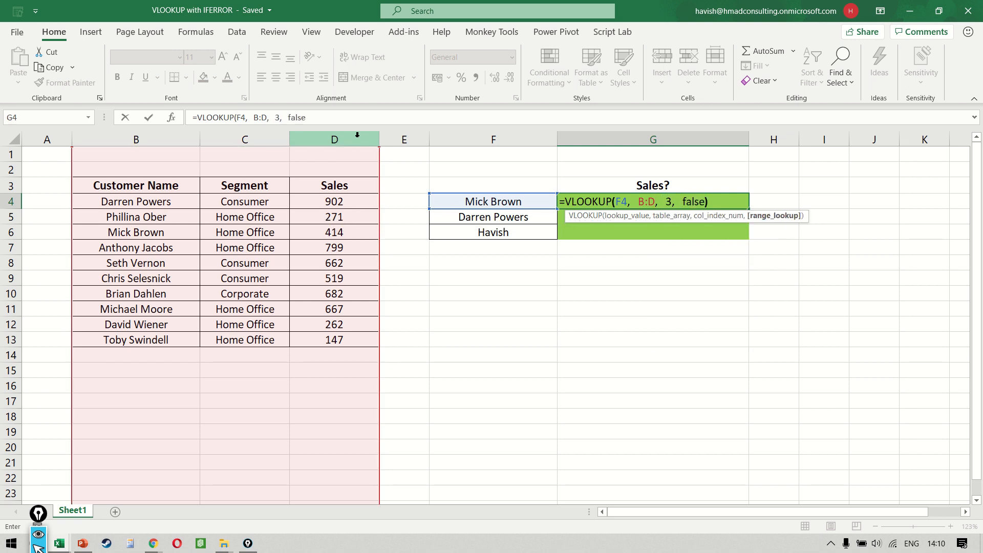
key(ctrl+Return)
key(shift+Down)
key(shift+Down)
key(ctrl+d)
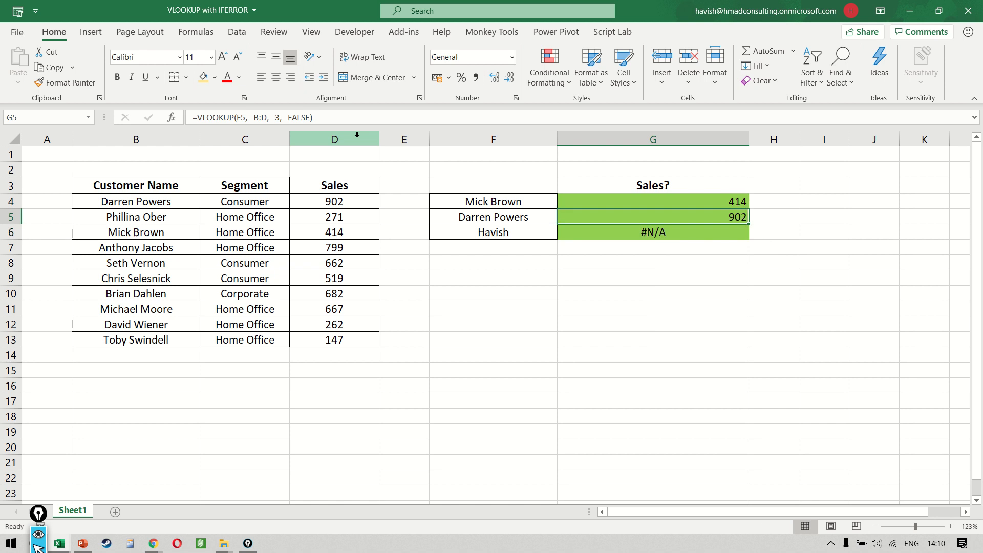
Examine the filled lookup formula in G6 and compare it with the original in G4.
key(Down)
key(Down)
key(F2)
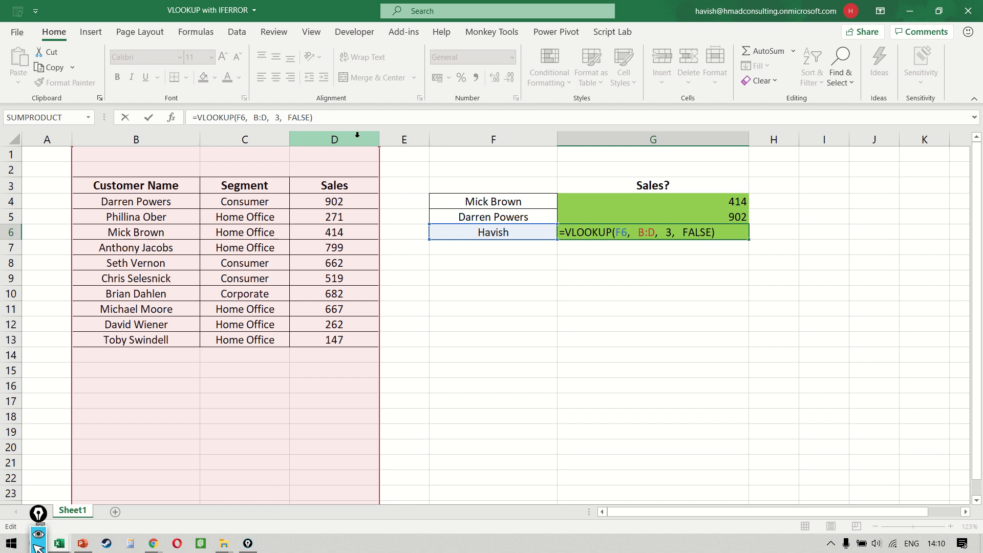
key(Escape)
key(Up)
key(Up)
key(F2)
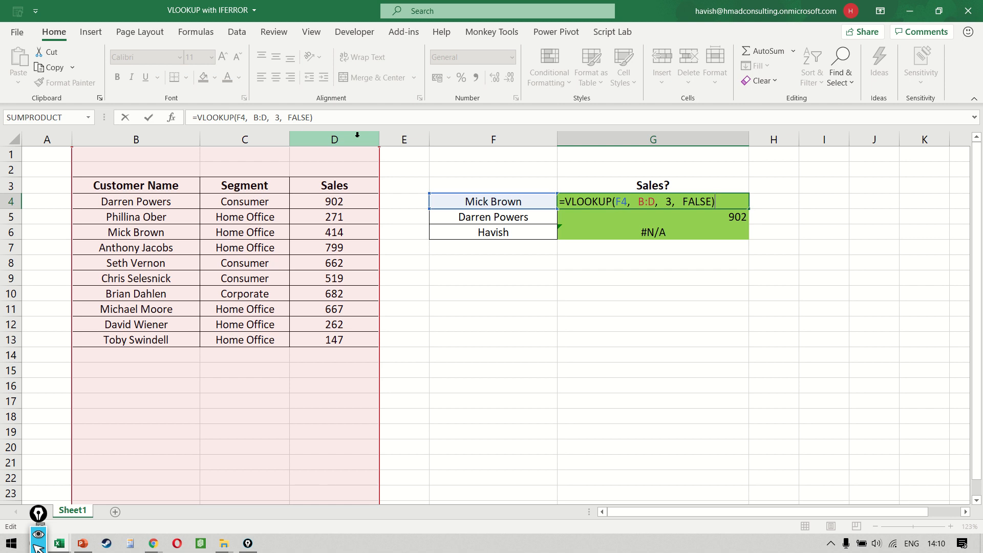
key(Return)
Total the three lookup results in G9 with =SUM(G4:G6).
key(Return)
key(Return)
key(Return)
key(Return)
text(=sum)
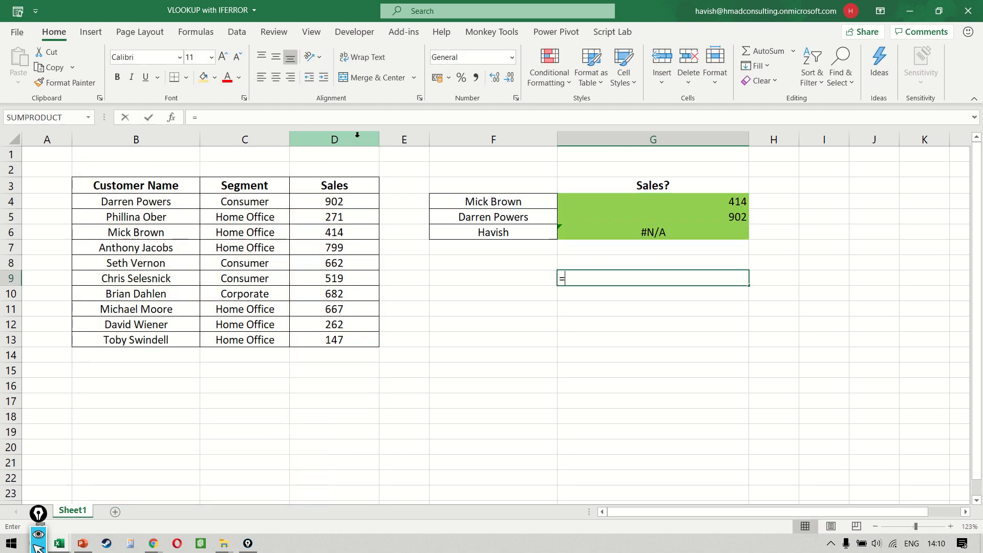
key(Tab)
key(Up)
key(Up)
key(Up)
key(Up)
key(Up)
key(shift+Down)
key(shift+Down)
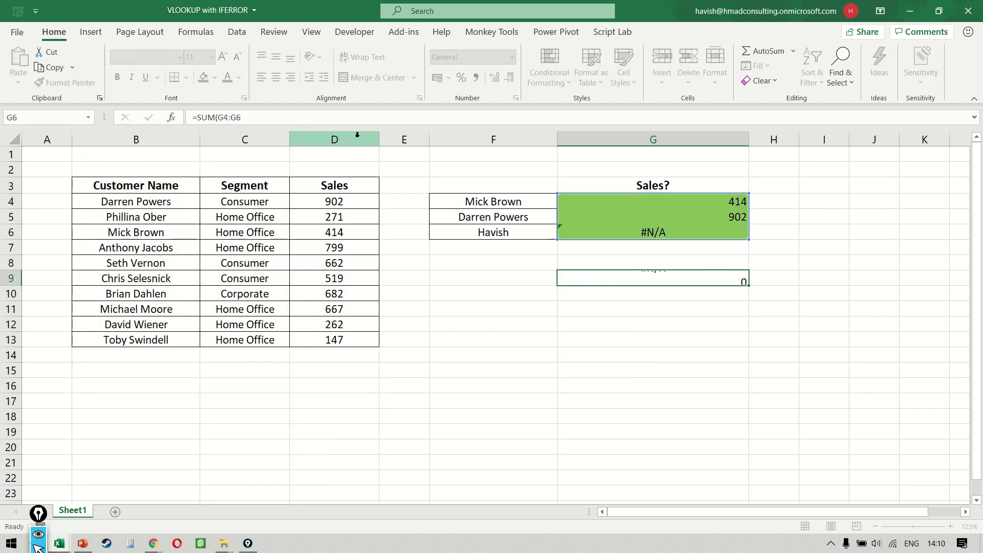
key(Return)
key(Return)
Check the lookup results feeding the SUM formula in G9 and delete that formula.
key(Up)
key(Up)
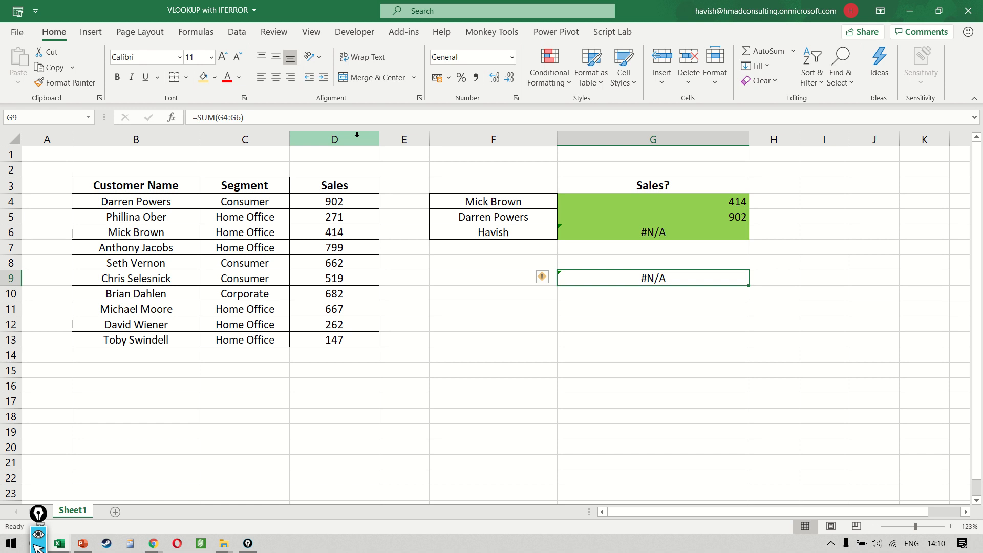
key(Up)
key(Up)
key(Up)
key(Down)
key(Down)
key(Down)
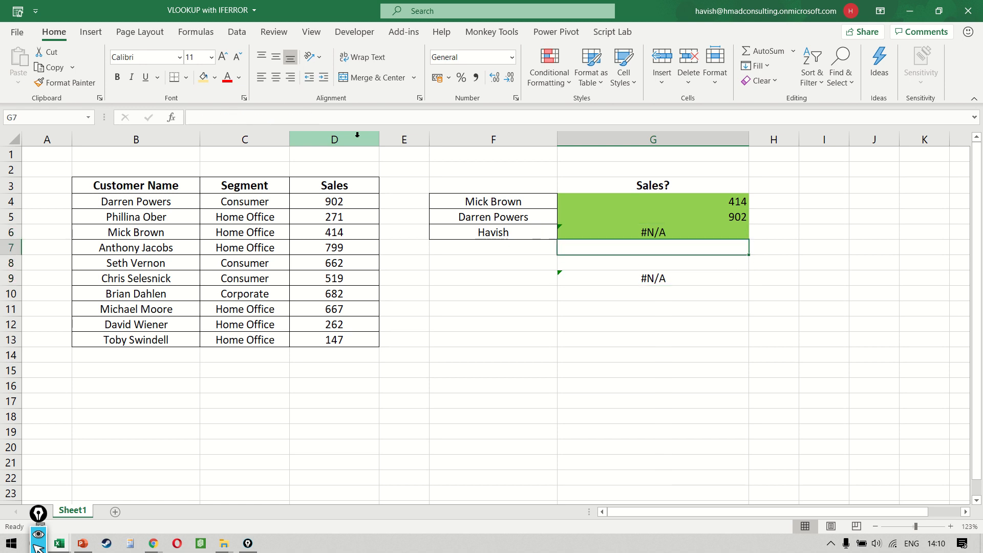
key(F2)
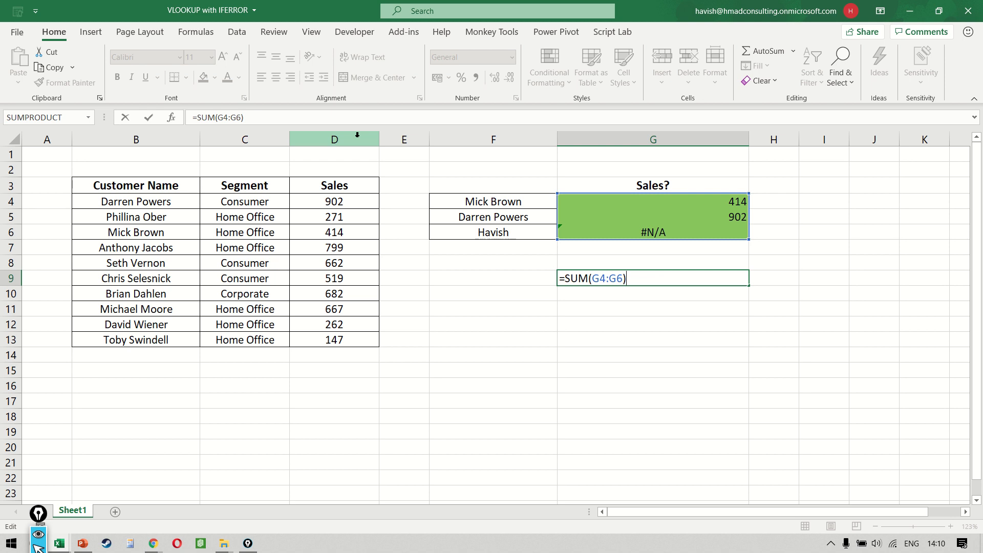
key(Escape)
key(Delete)
Wrap the VLOOKUP formula in G4 in an IFERROR function, keeping the lookup as its value argument.
key(Up)
key(Up)
key(Up)
key(Up)
key(Up)
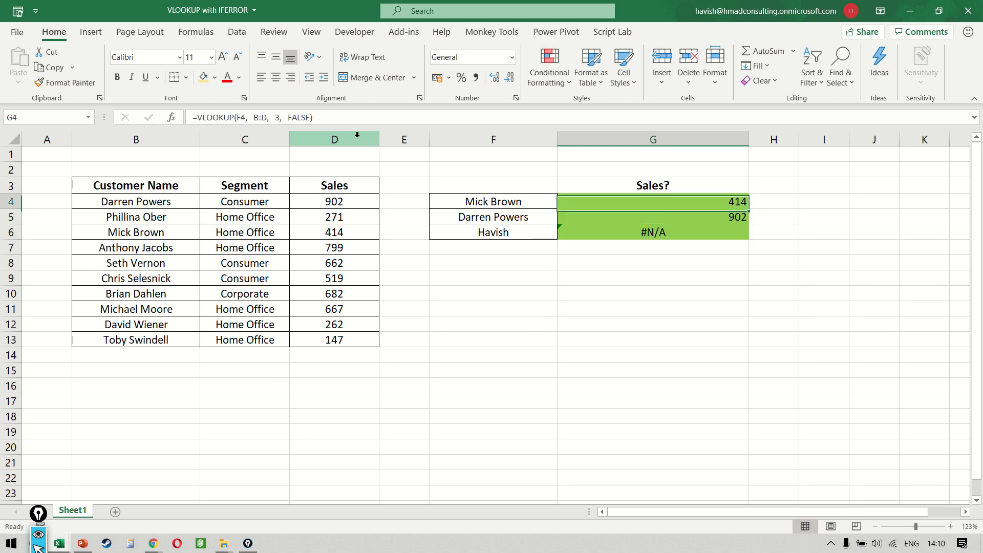
key(F2)
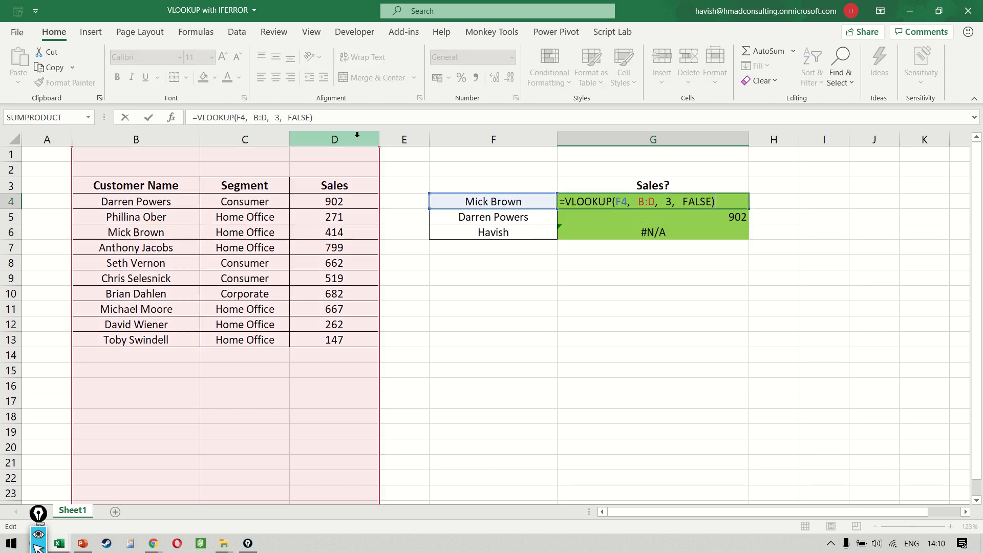
key(shift+Home)
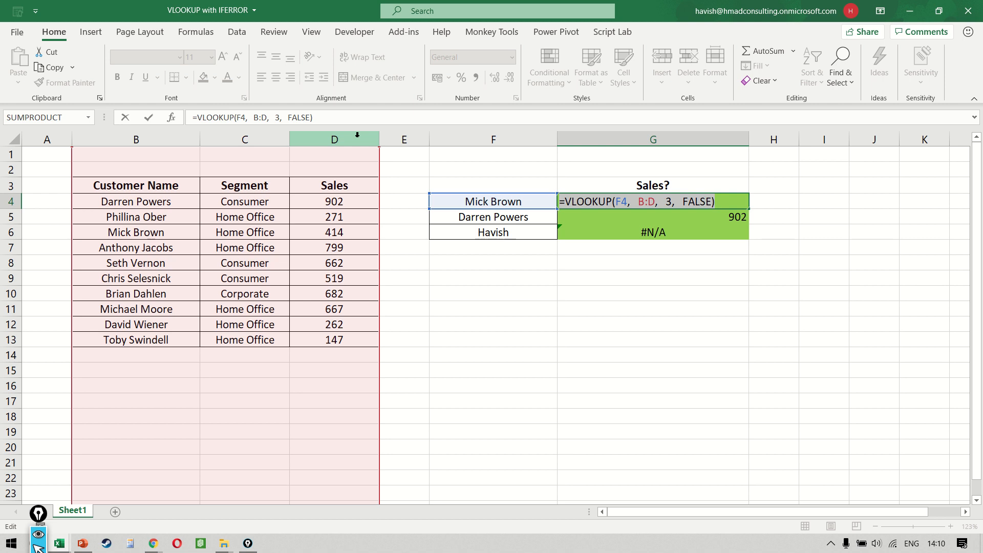
key(shift+Right)
key(Left)
text(ifer)
key(Tab)
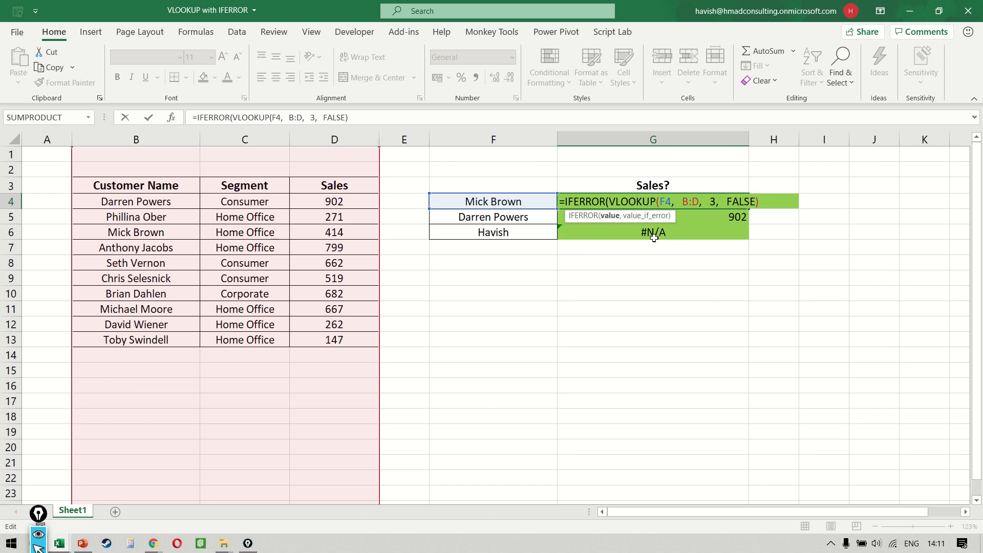
Complete G4's IFERROR with an empty text "" as the error value and fill the formula down to G6.
drag(614, 201, 780, 199)
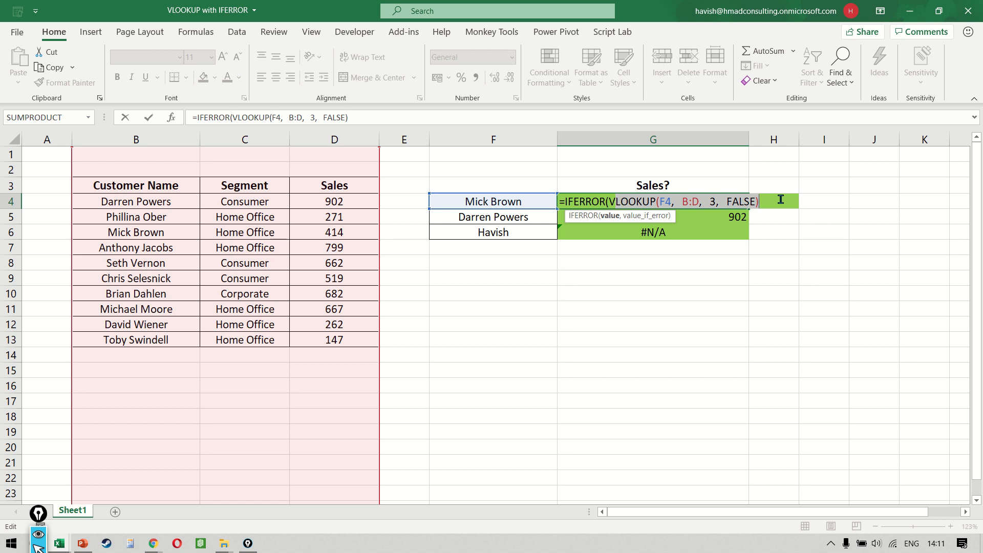
click(780, 199)
text(,)
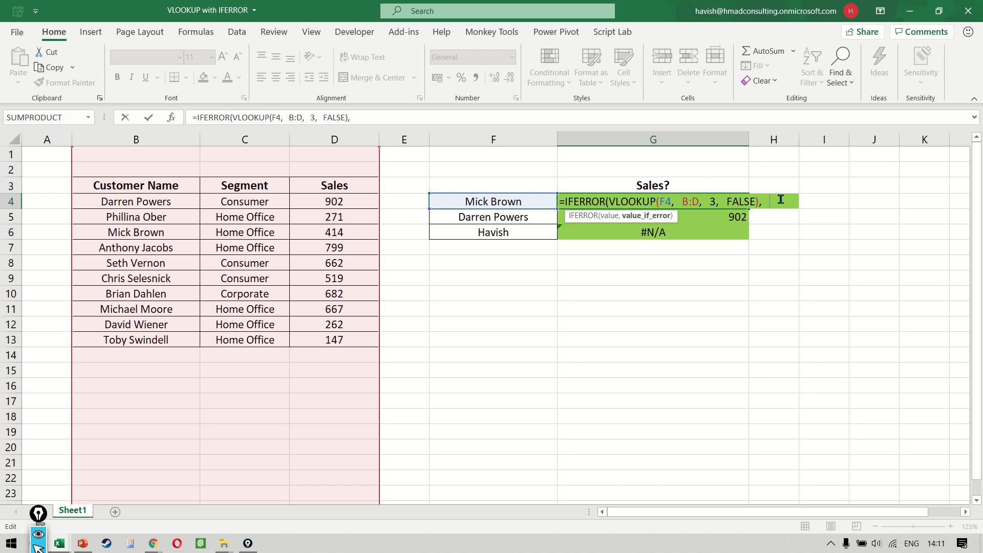
text(""))
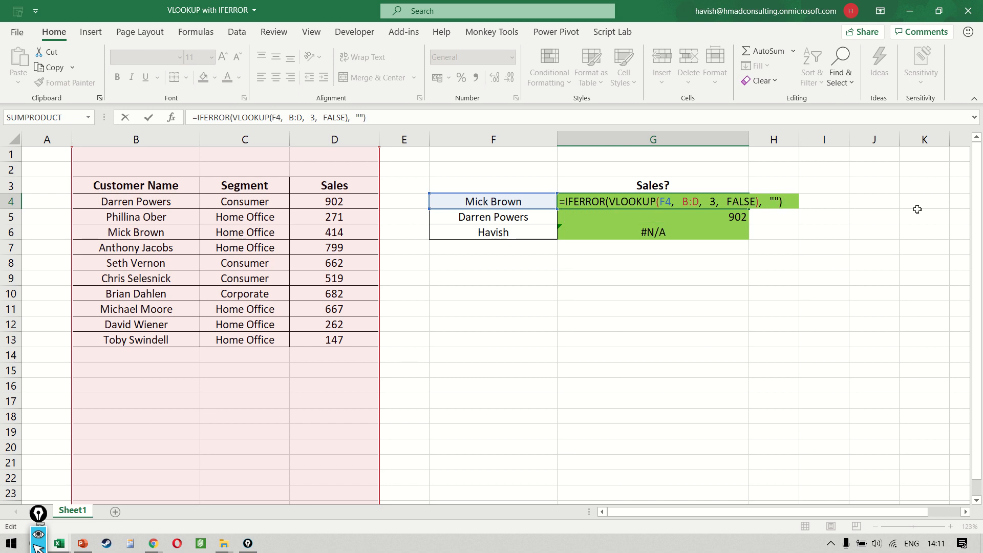
key(ctrl+Return)
key(shift+Down)
key(shift+Down)
key(ctrl+d)
Review the IFERROR formula in G4 and the result for the last name in G6.
key(Down)
key(Up)
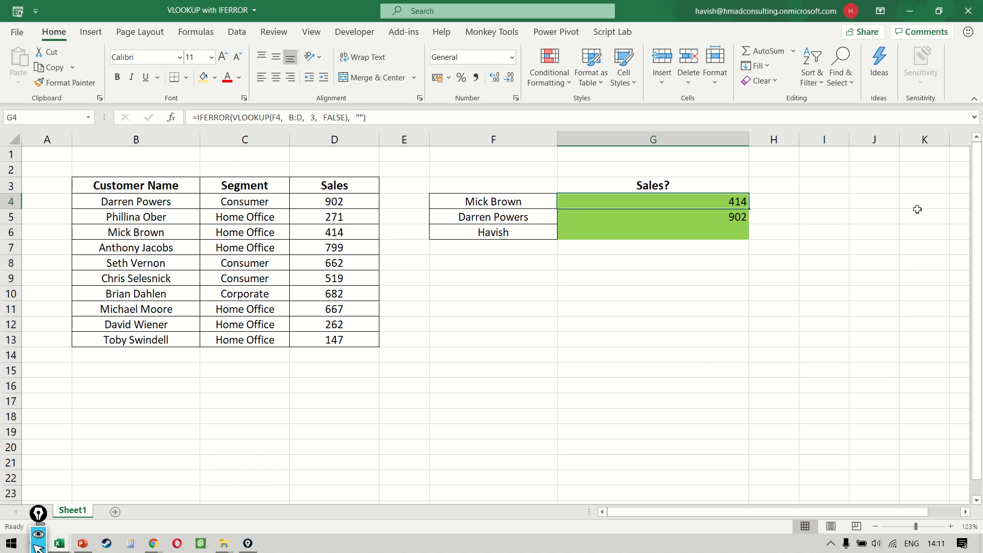
key(F2)
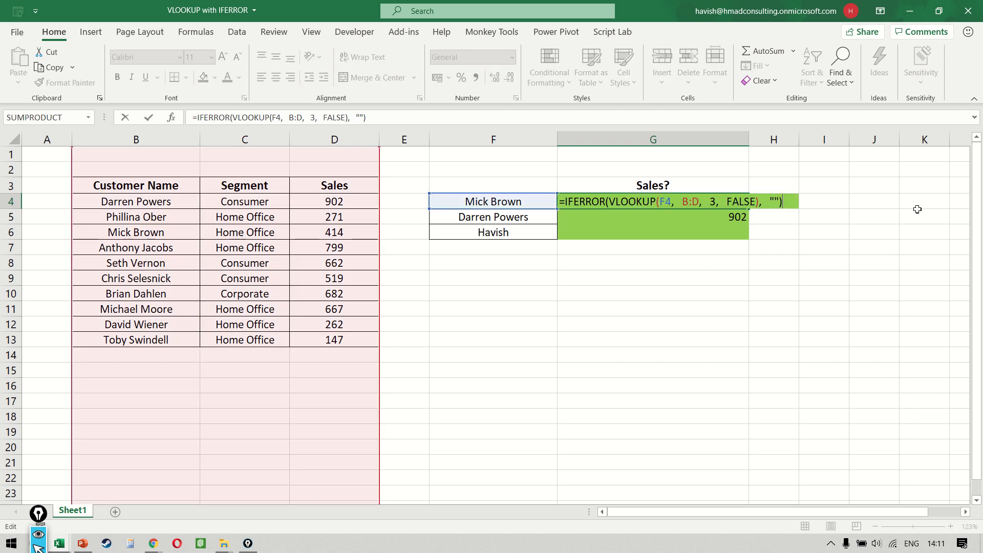
key(Return)
key(Return)
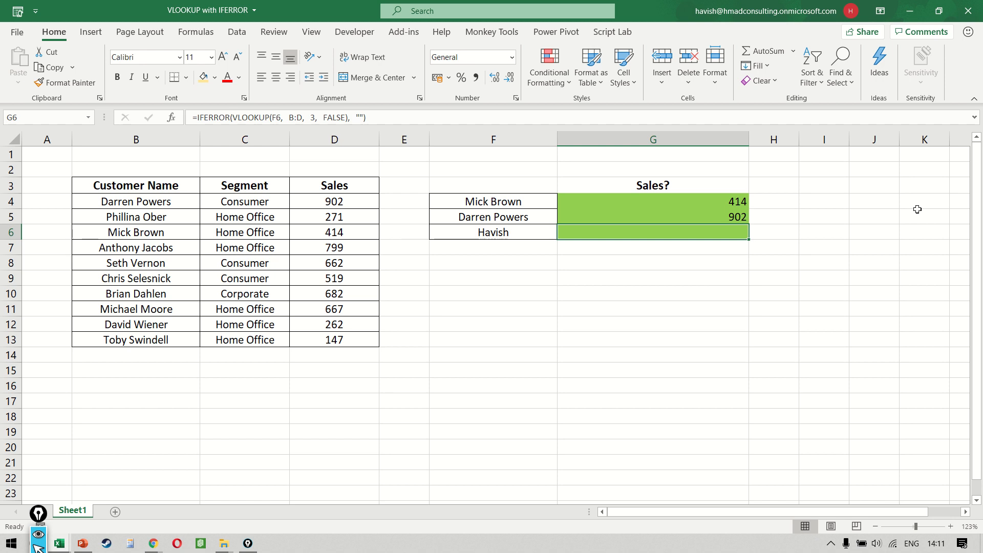
key(Up)
key(Up)
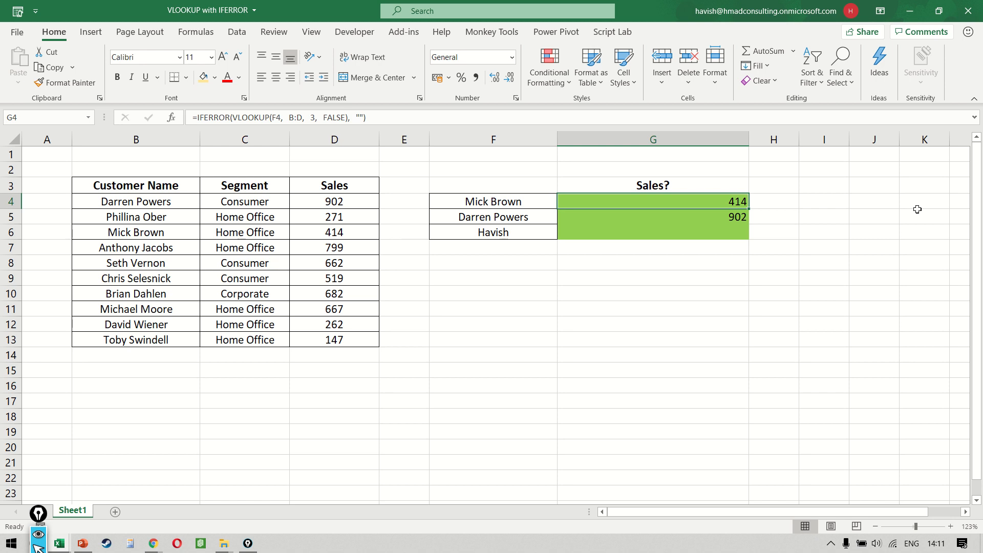
Set the error value of the IFERROR formula in G4 to "Name does not exist".
key(F2)
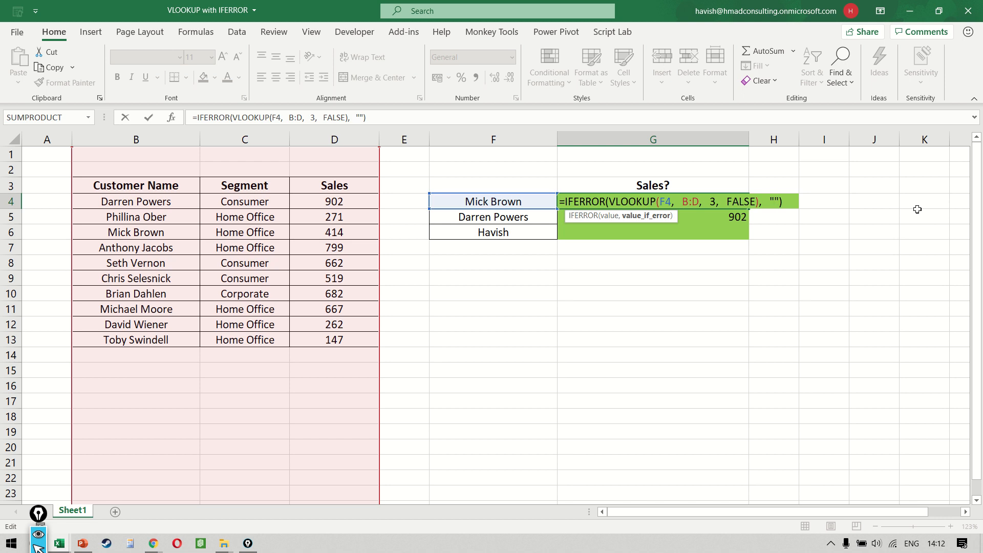
text(Value)
key(BackSpace)
key(BackSpace)
key(BackSpace)
key(BackSpace)
key(BackSpace)
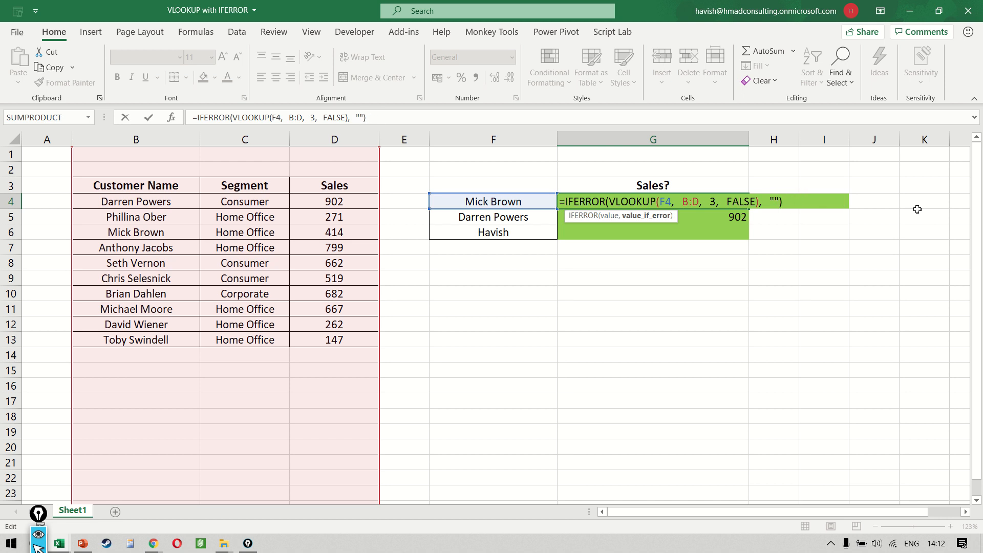
text(Name s)
key(BackSpace)
text(doe)
key(BackSpace)
key(BackSpace)
text(oes )
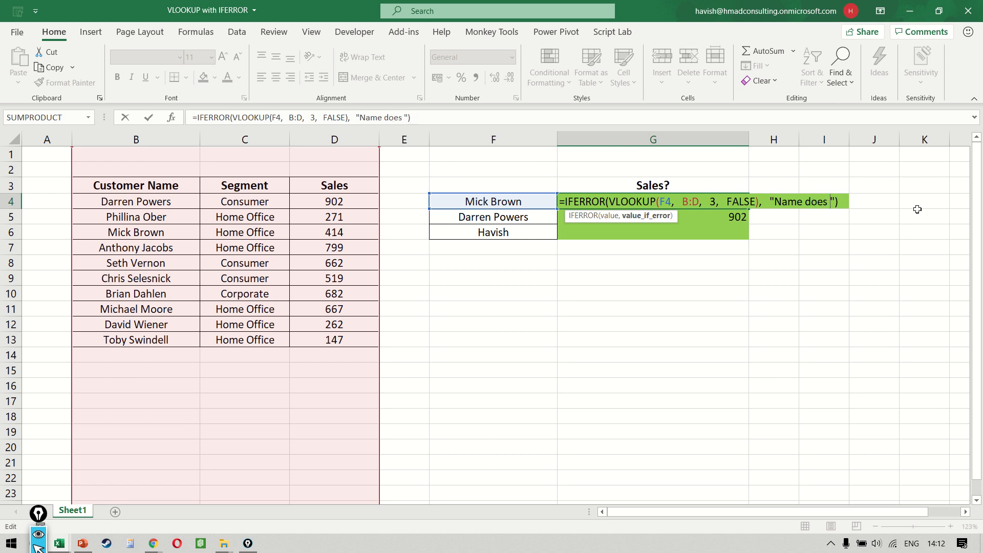
text(not exist)
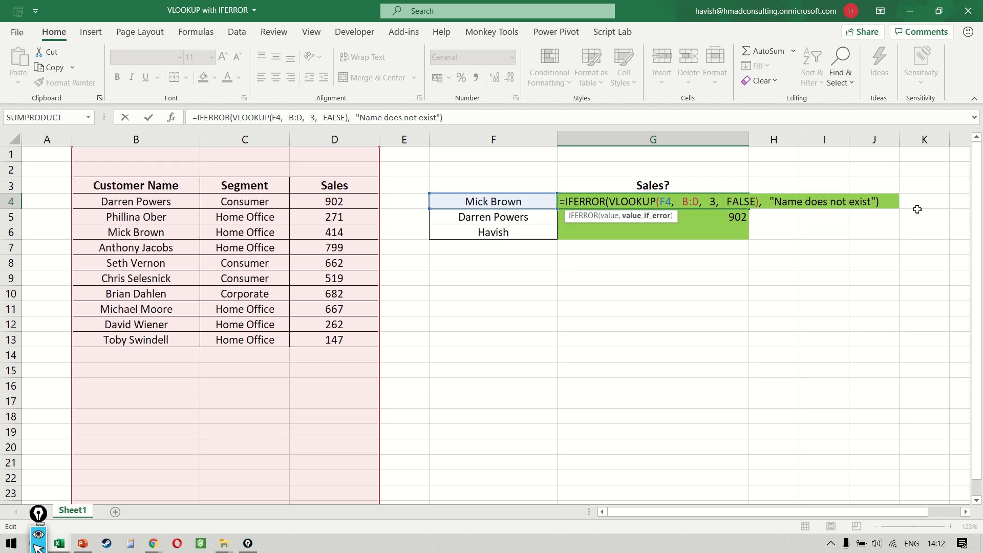
key(Return)
Fill the updated IFERROR formula from G4 down to G6 and reselect the three results.
key(Up)
key(shift+Down)
key(shift+Down)
key(ctrl+d)
key(Down)
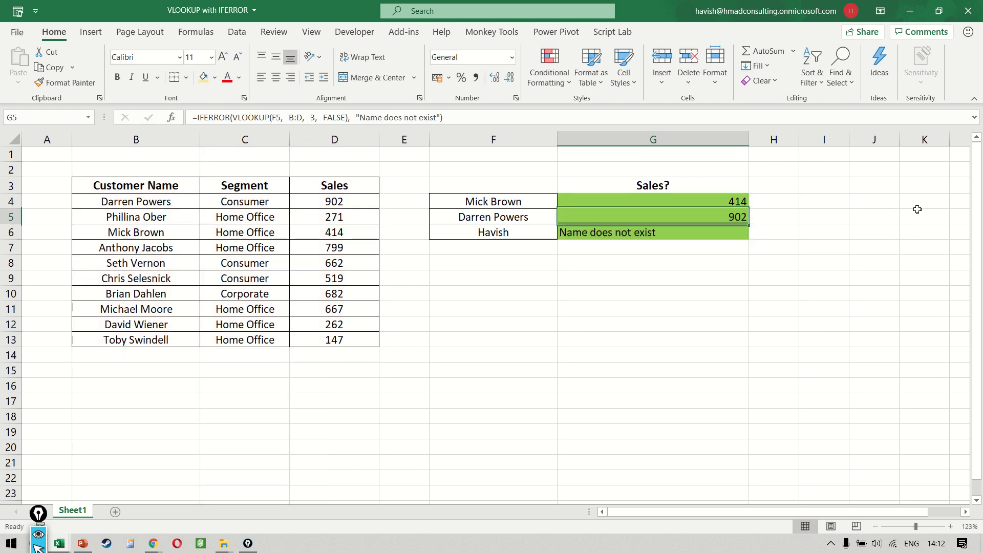
key(Up)
key(shift+Down)
key(shift+Down)
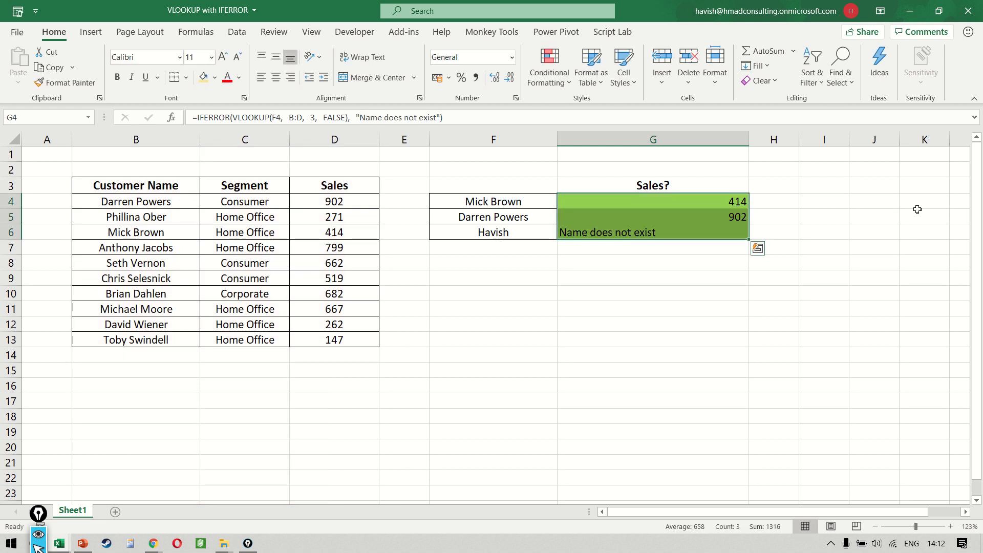
Add up the IFERROR-protected sales results in G9 with =SUM(G4:G6).
key(Down)
key(Down)
key(Down)
key(Down)
key(Down)
text(=)
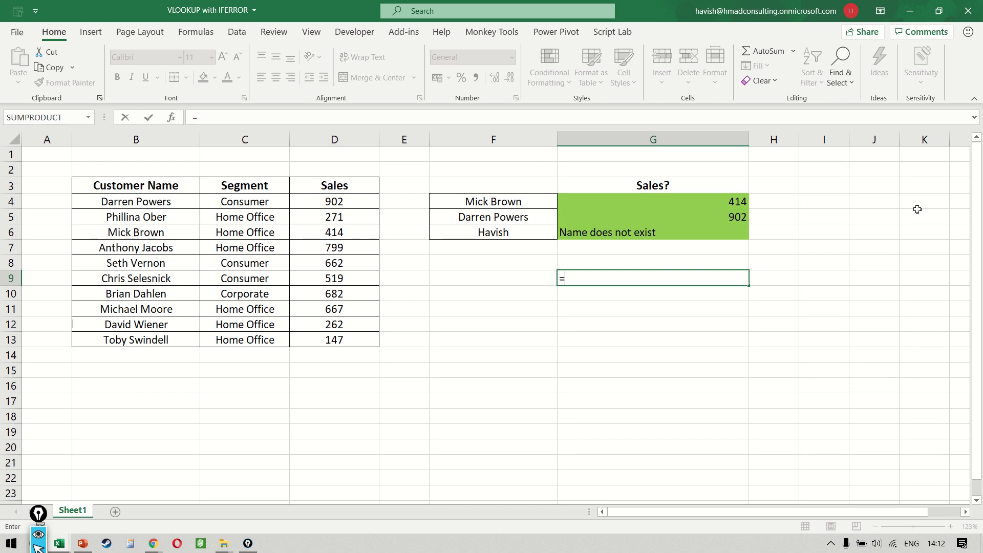
text(sum()
key(Up)
key(Up)
key(Up)
key(shift+Up)
key(shift+Up)
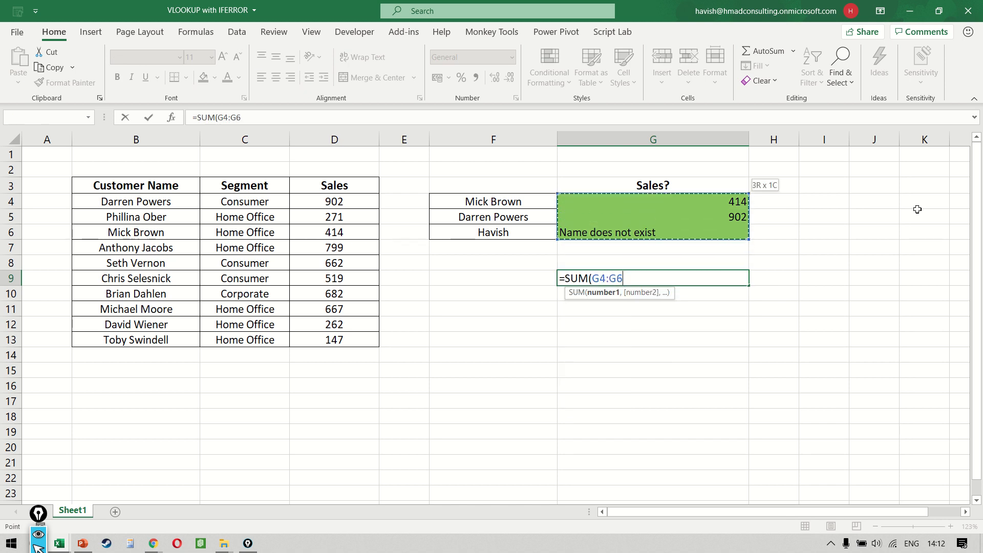
key(Return)
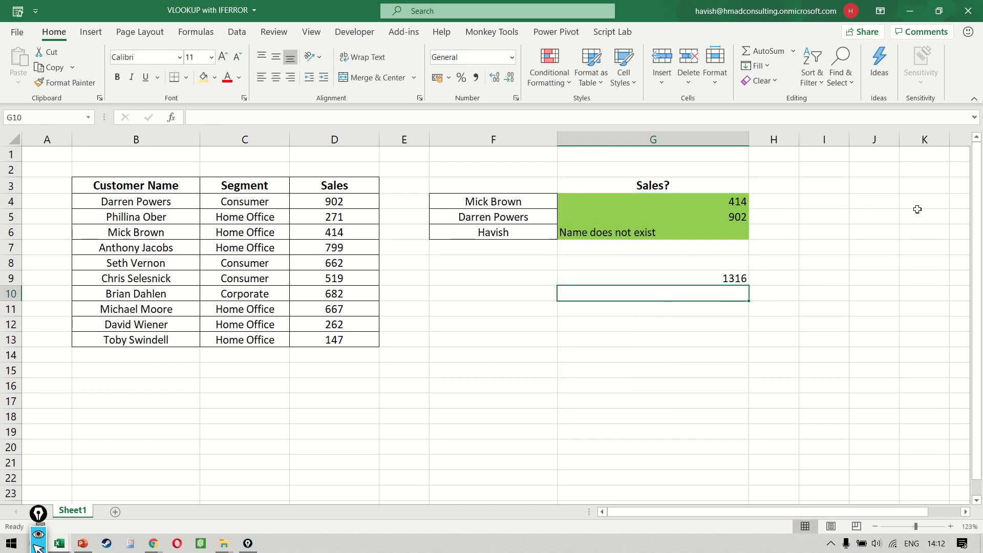
Review the IFERROR formula behind the lookup result in G6 without changing it.
key(Up)
key(Up)
key(Up)
key(Up)
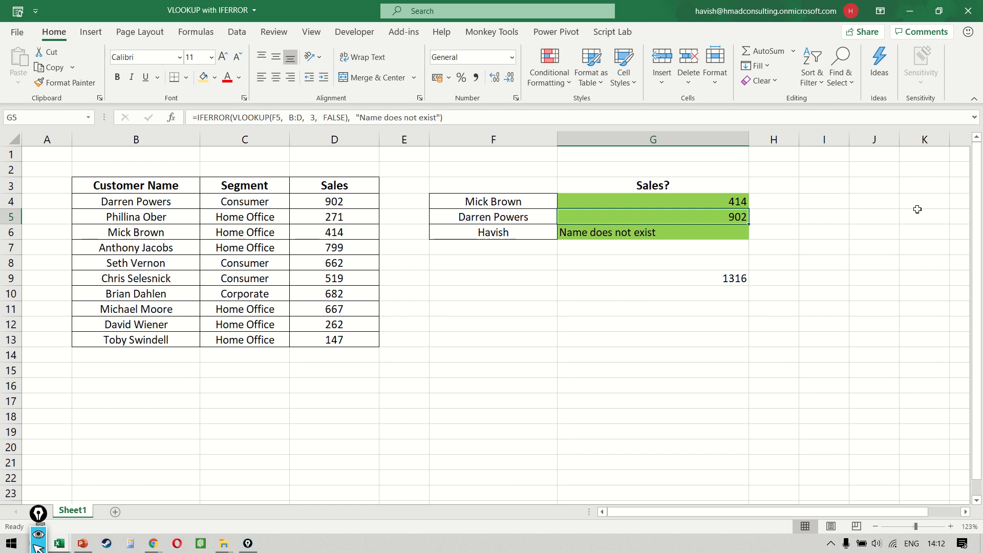
key(F2)
key(Return)
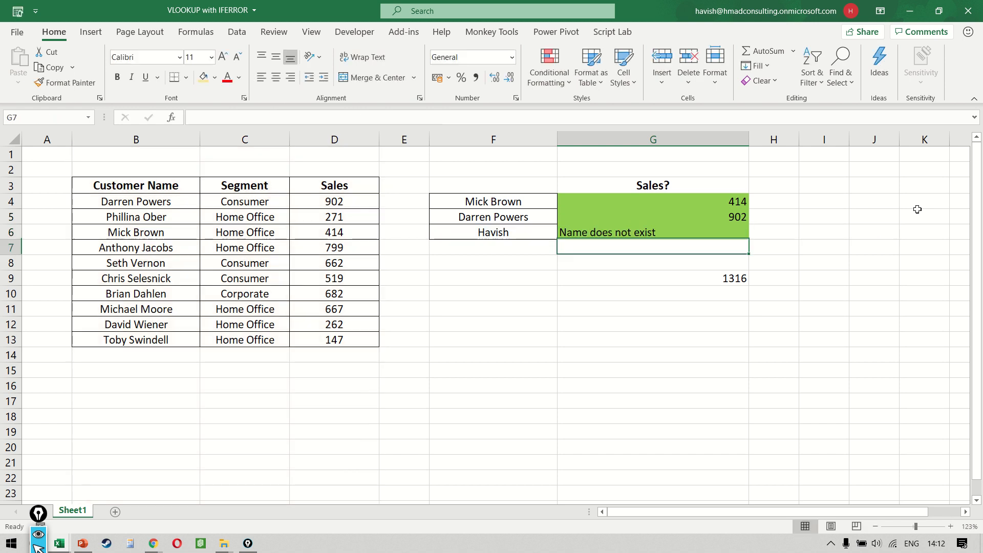
Delete the sales total in G9.
key(Down)
key(Down)
key(Delete)
Copy the customer name from B8 into F7 and fill the IFERROR lookup formula down into G7.
key(Up)
key(Up)
key(Up)
key(Up)
key(Up)
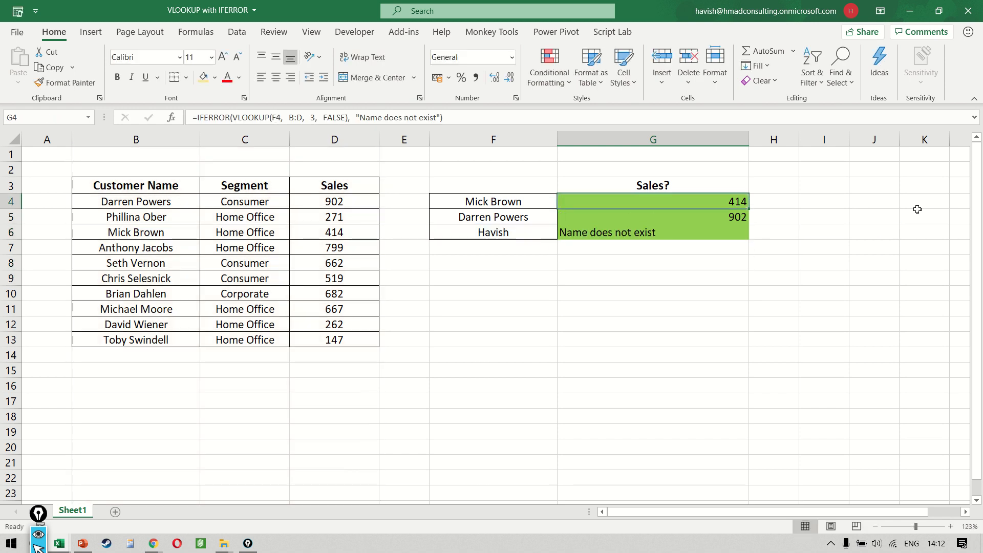
key(Down)
key(Left)
key(Down)
key(Down)
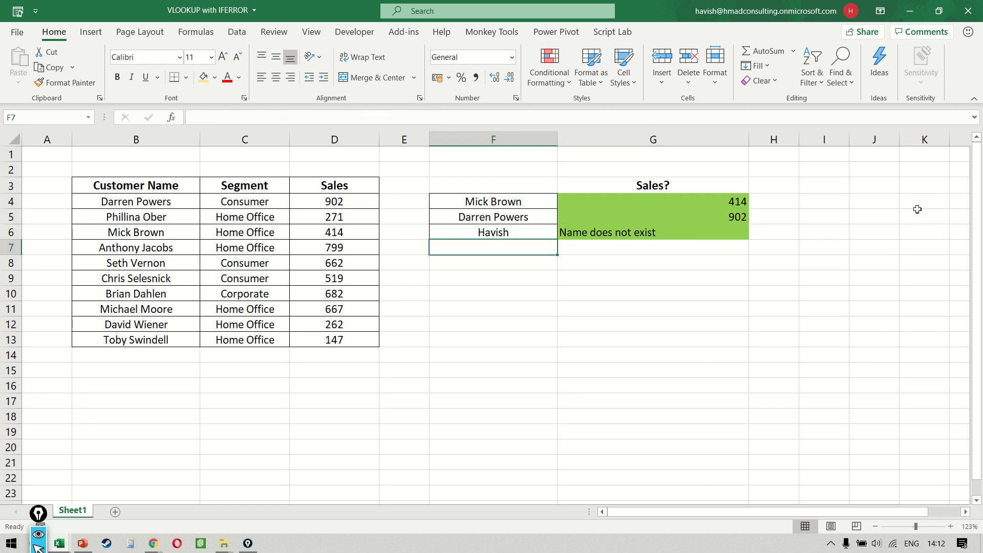
key(Left)
key(Left)
key(Left)
key(Left)
key(Down)
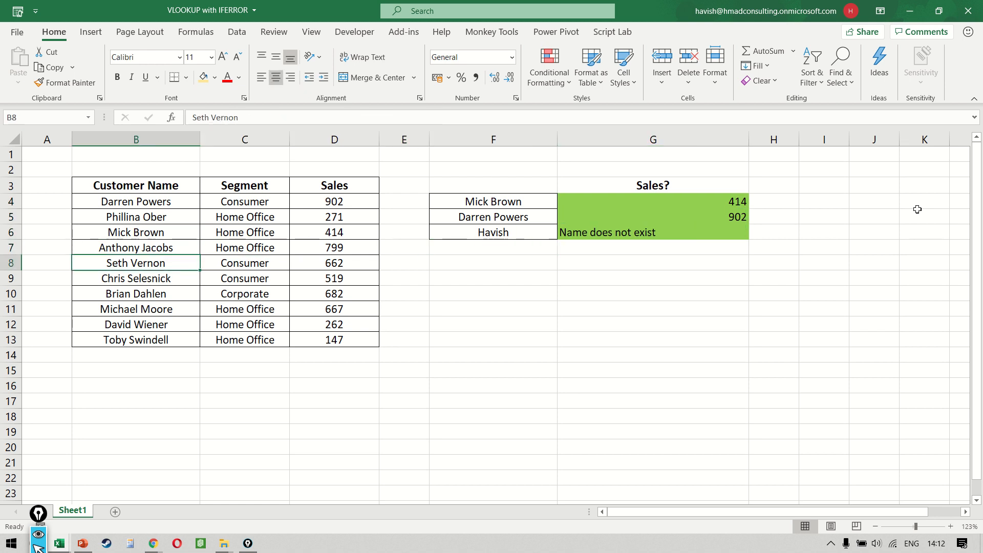
key(ctrl+c)
key(Right)
key(Right)
key(Up)
key(Right)
key(Right)
key(ctrl+v)
key(Right)
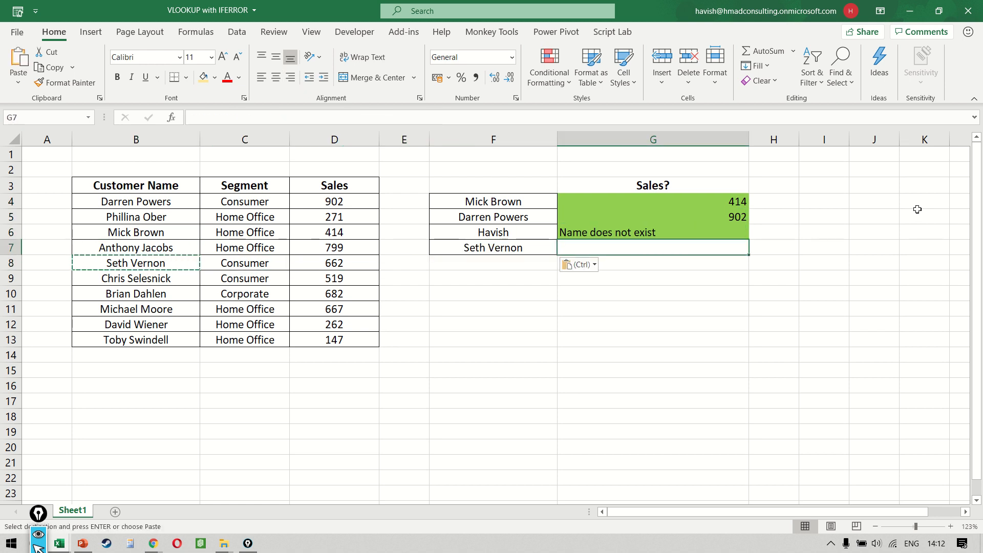
key(ctrl+d)
Add a Text that Contains highlight rule to G4:G7 for "Name does not exist" with Light Red Fill with Dark Red Text.
key(Left)
key(Up)
key(Up)
key(Up)
key(Right)
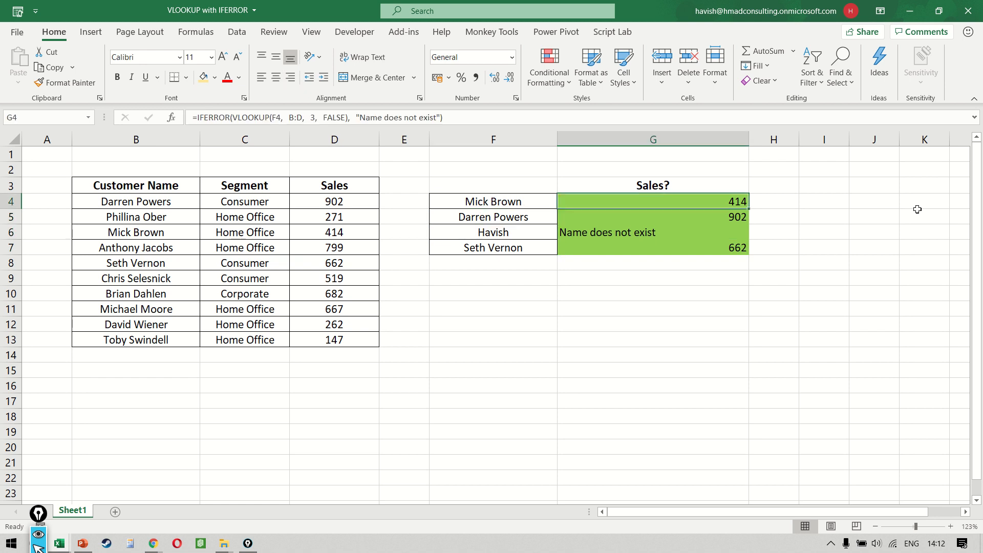
key(shift+Down)
key(shift+Down)
key(shift+Down)
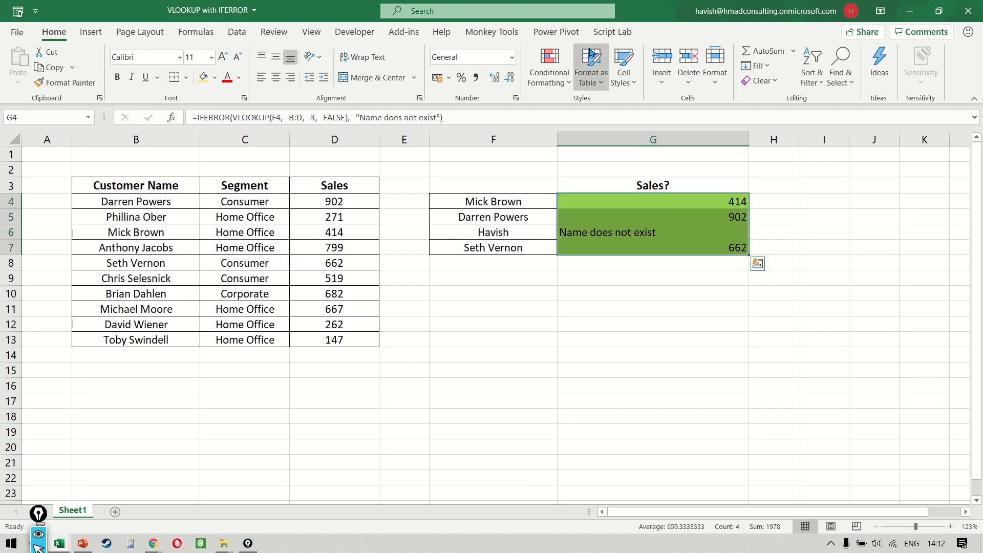
key(ctrl)
key(ctrl+q)
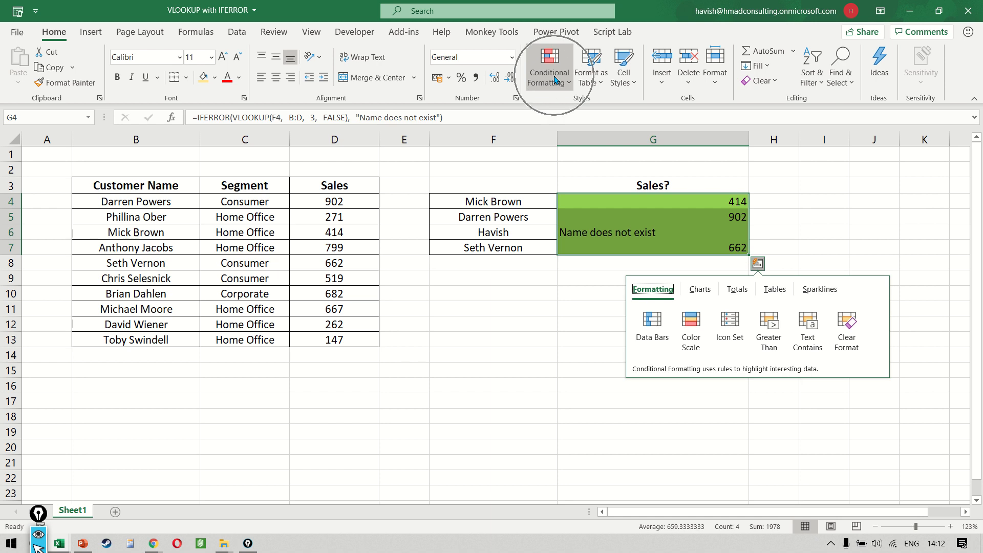
click(554, 78)
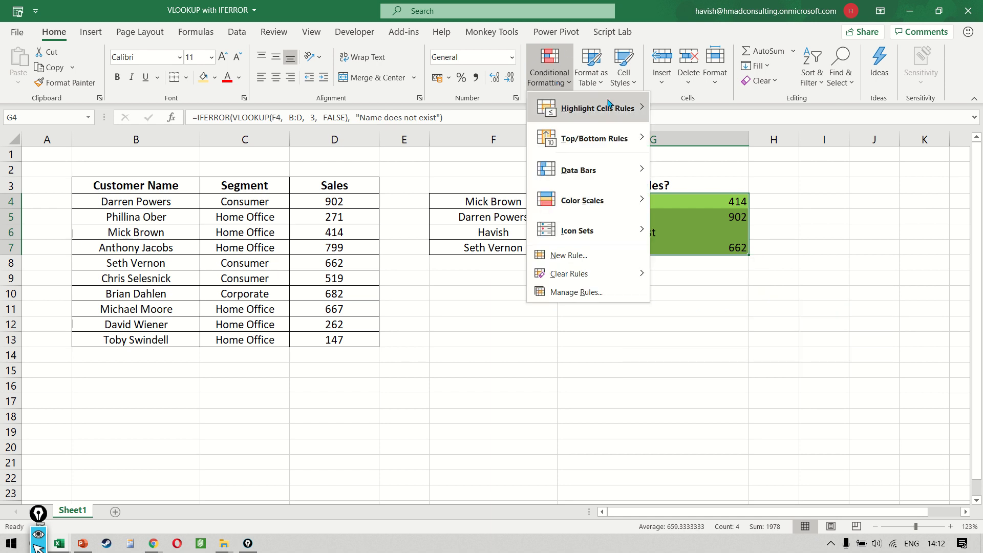
mouse_move(613, 106)
key(ctrl+q)
key(ctrl)
key(ctrl)
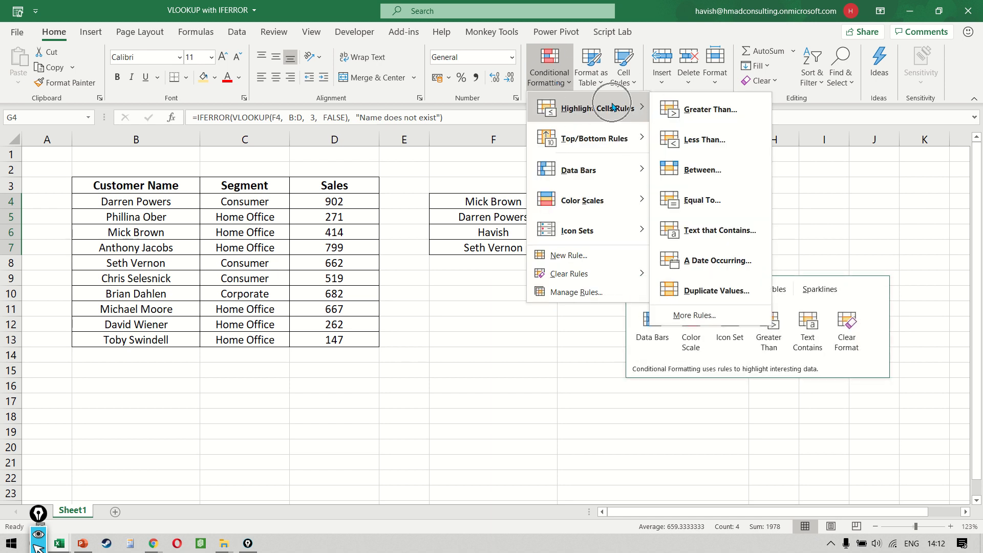
click(751, 230)
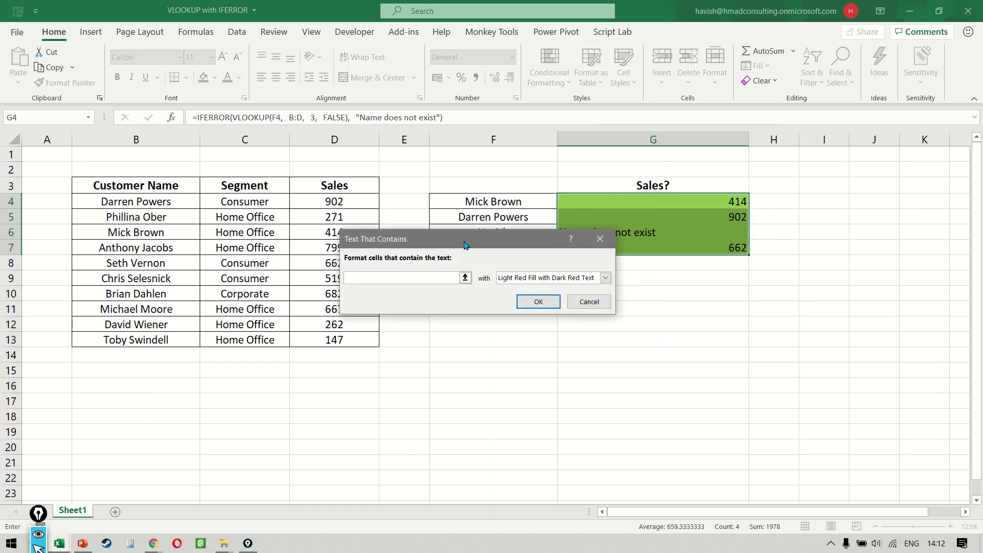
drag(465, 244, 416, 295)
text(Name do)
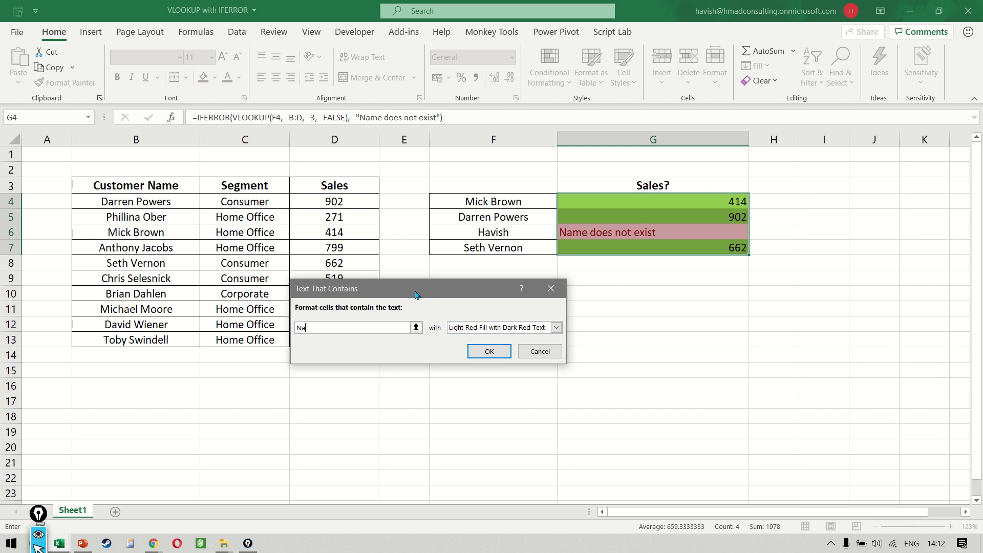
text(t exist)
click(490, 353)
click(630, 263)
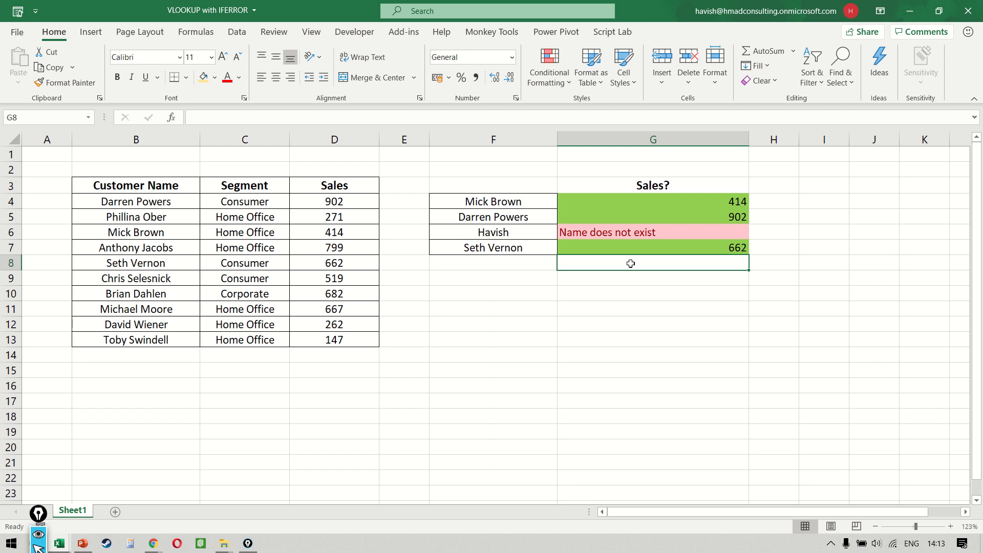
Examine the formula in G4, covering its VLOOKUP part, the IFERROR function and the custom error text.
key(Up)
key(Up)
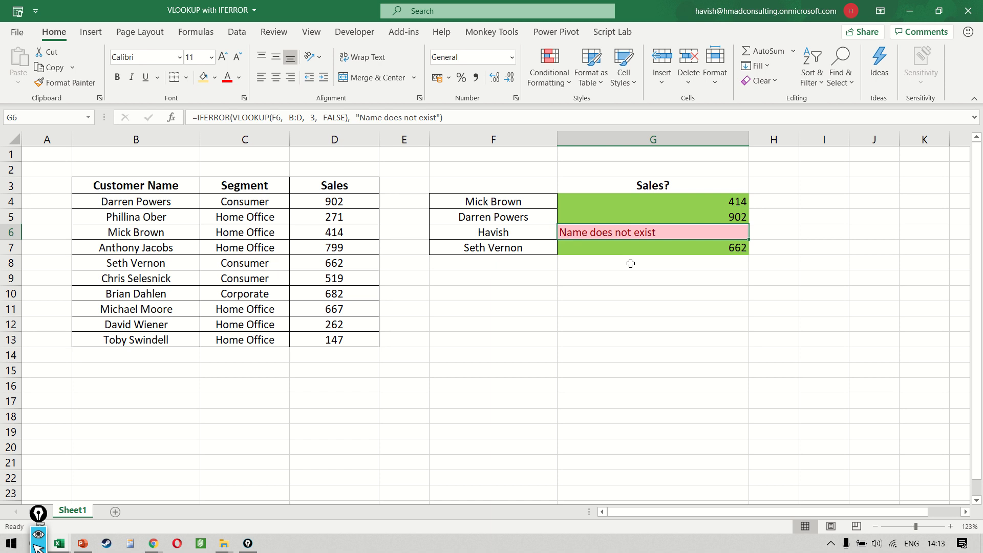
key(Up)
key(Up)
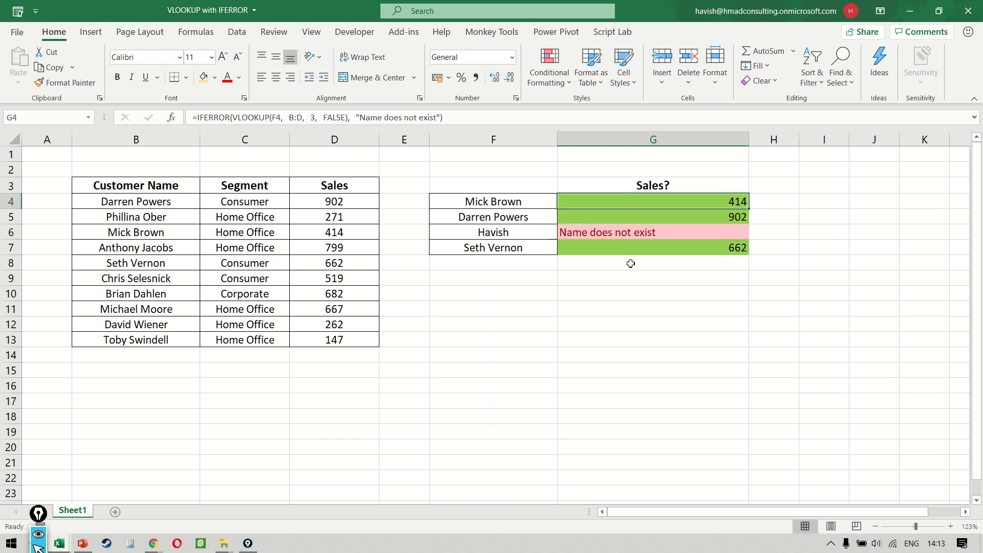
key(F2)
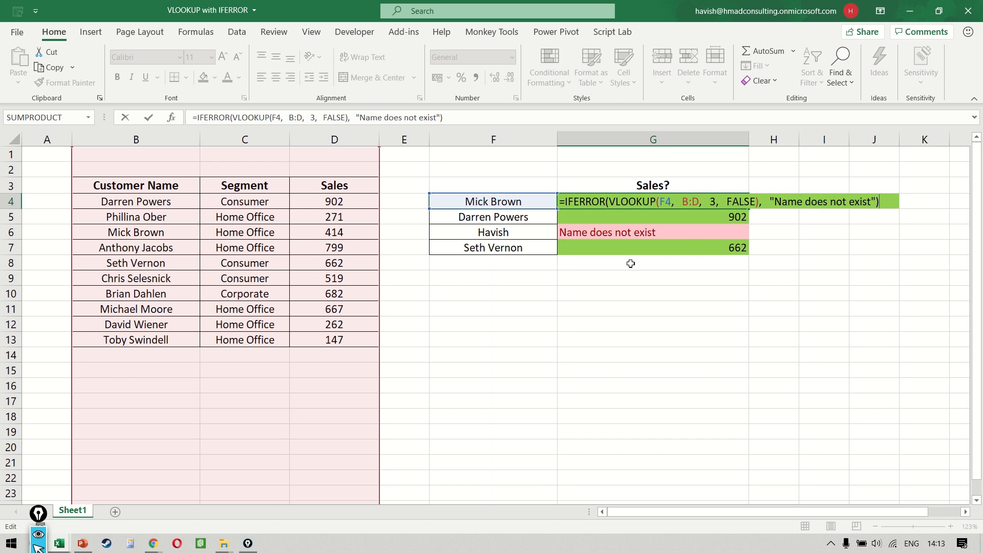
drag(615, 200, 757, 200)
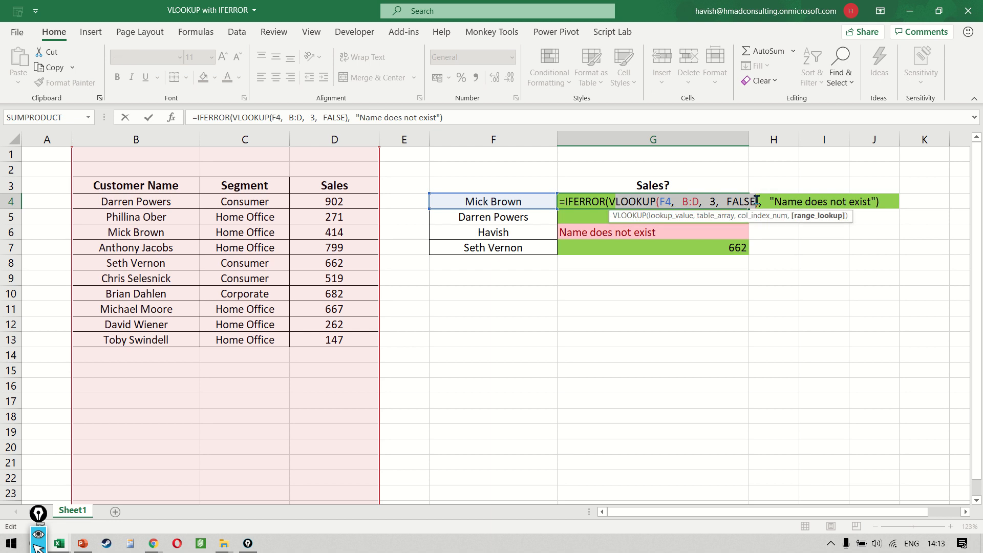
drag(564, 200, 608, 202)
click(781, 200)
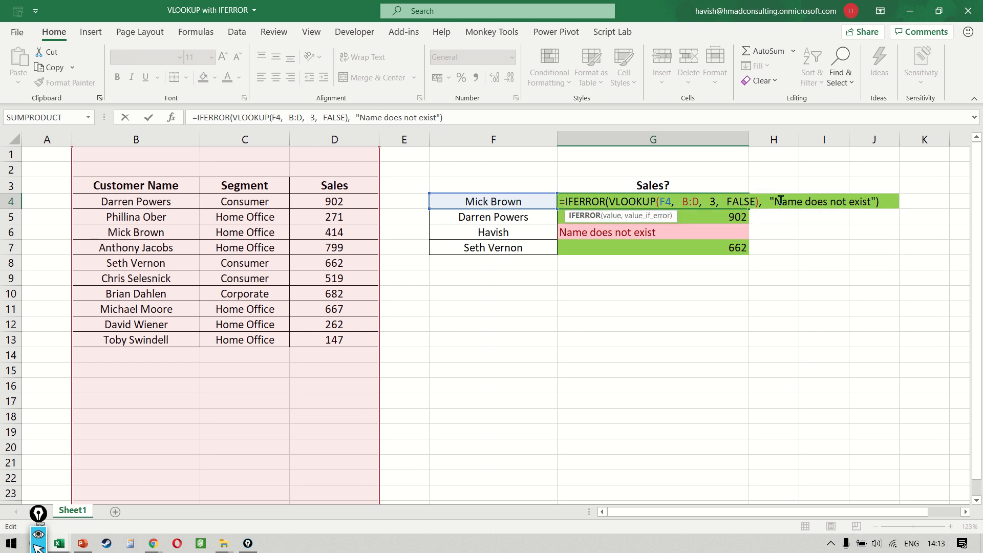
drag(781, 200, 890, 197)
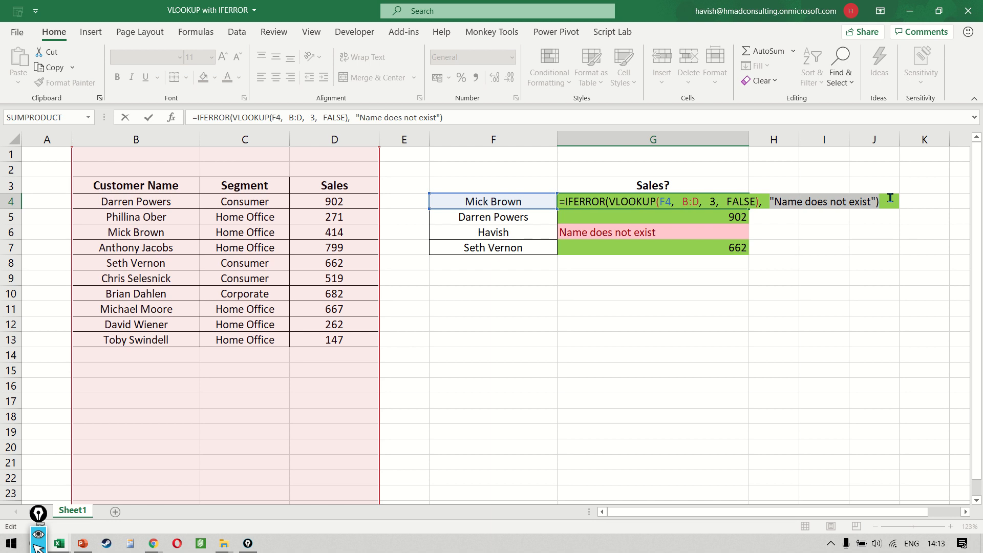